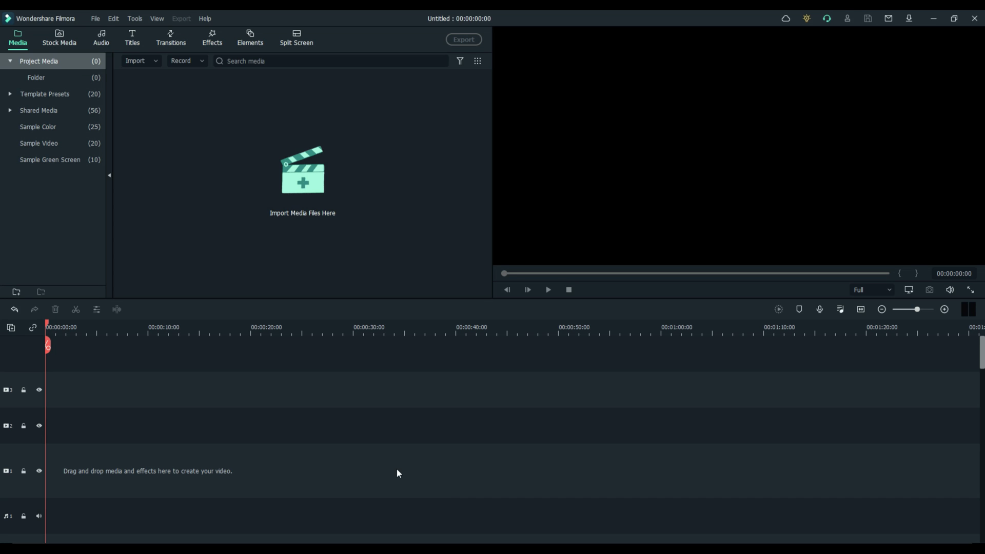
- Browse the GIPHY GIFs and stickers and the Pixabay and Unsplash collections in the stock media library
left_click(60, 42)
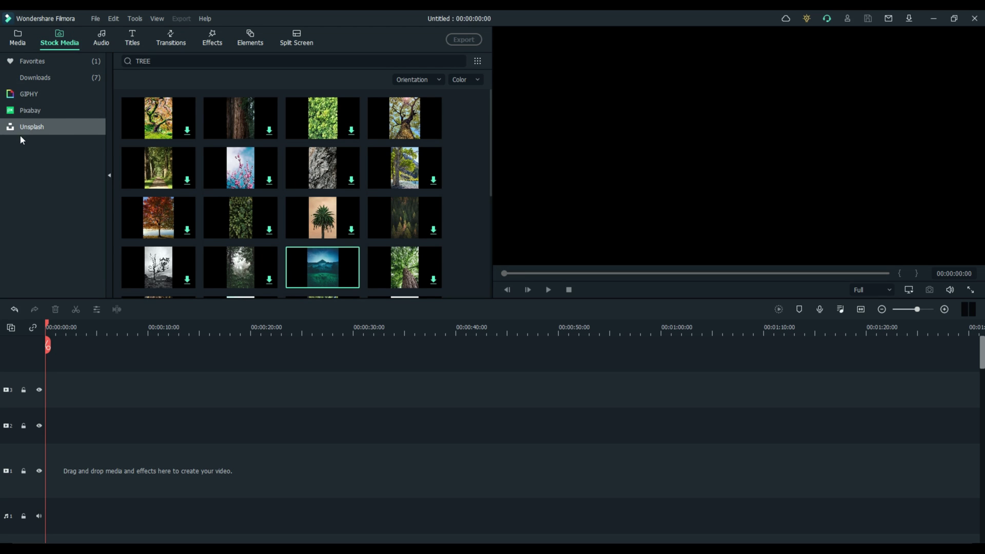
left_click(43, 94)
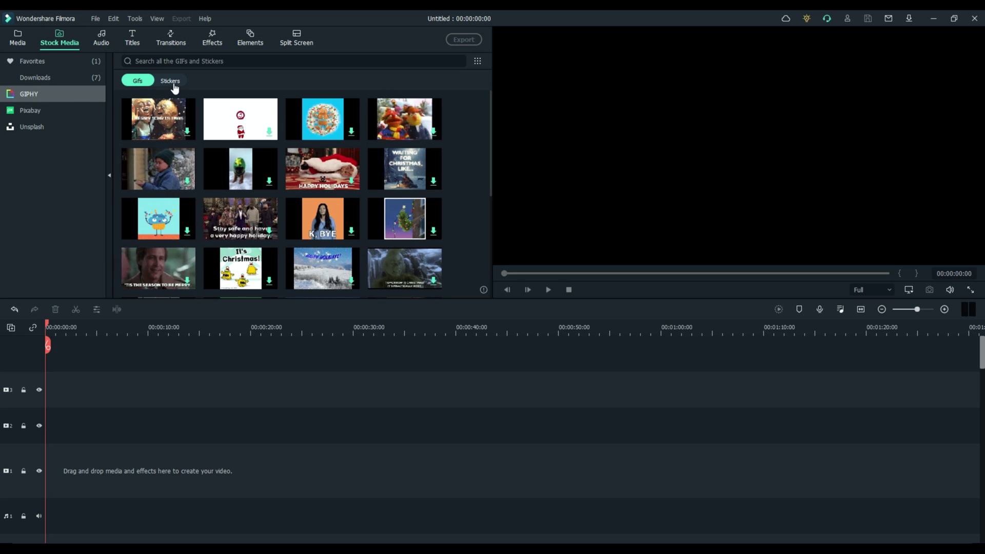
left_click(171, 82)
left_click(37, 110)
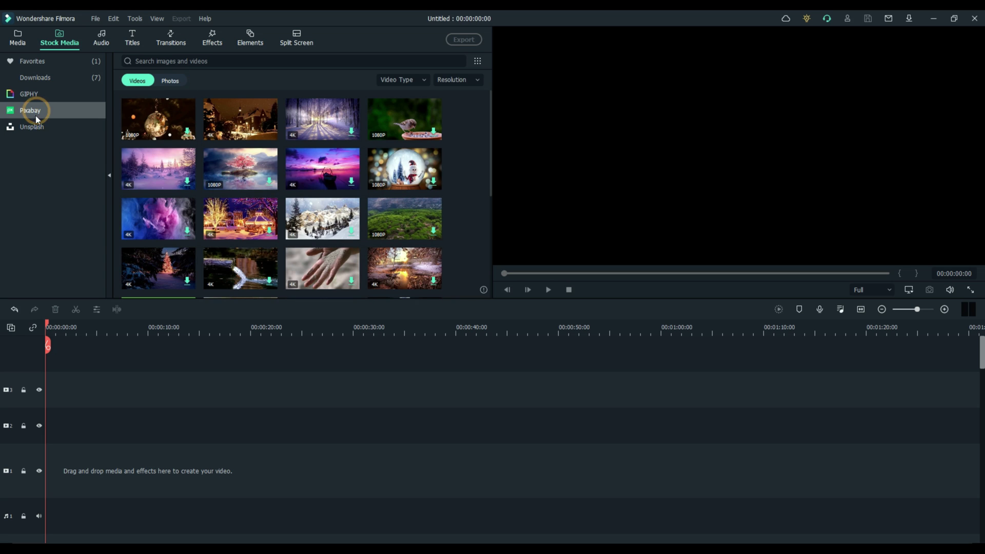
left_click(32, 128)
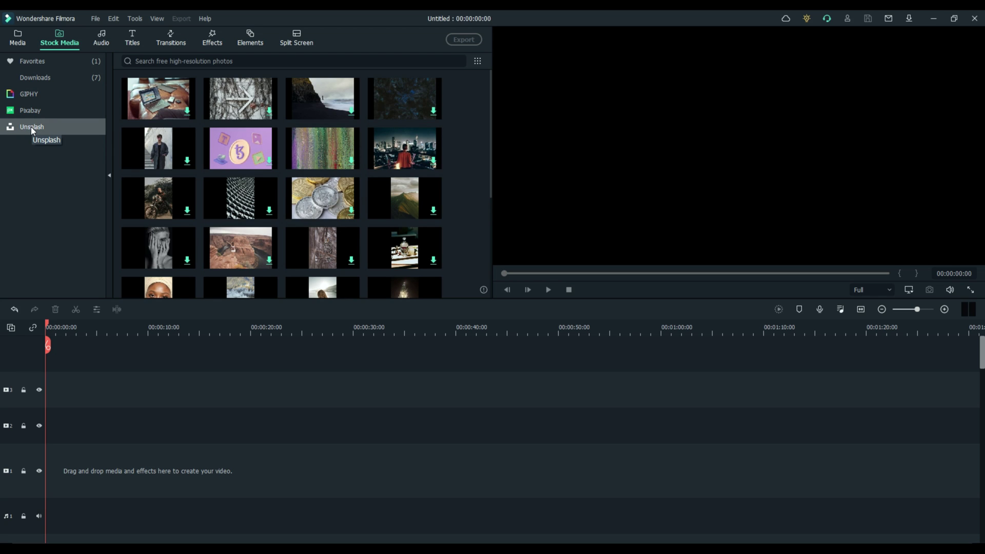
left_click(31, 110)
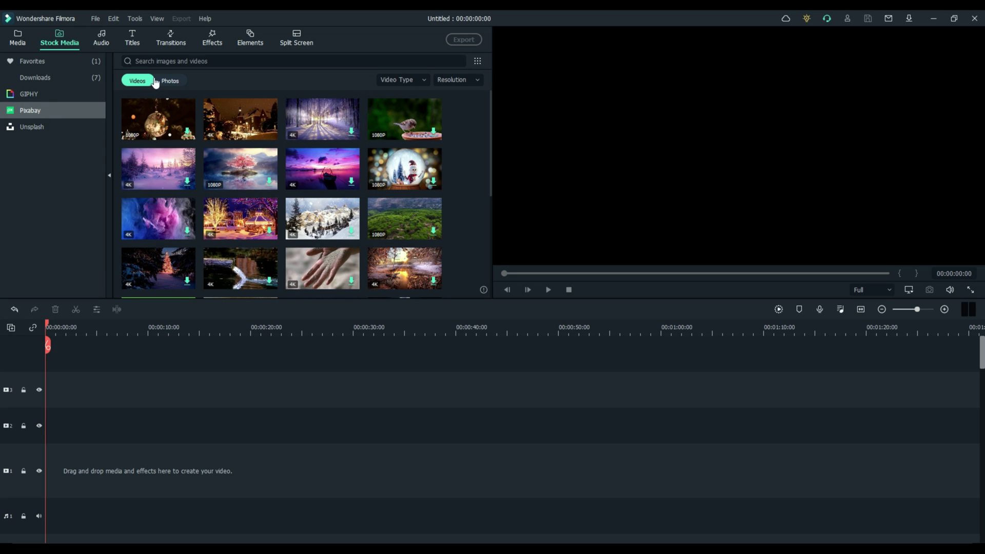
- Search Unsplash for TREE and add the photo looking up a tree trunk to the first video track
left_click(38, 129)
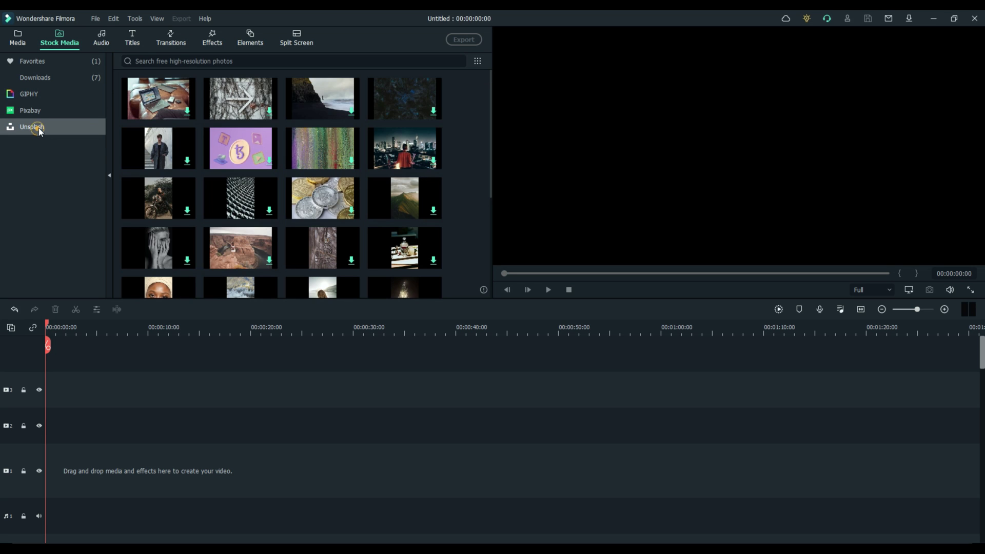
left_click(261, 60)
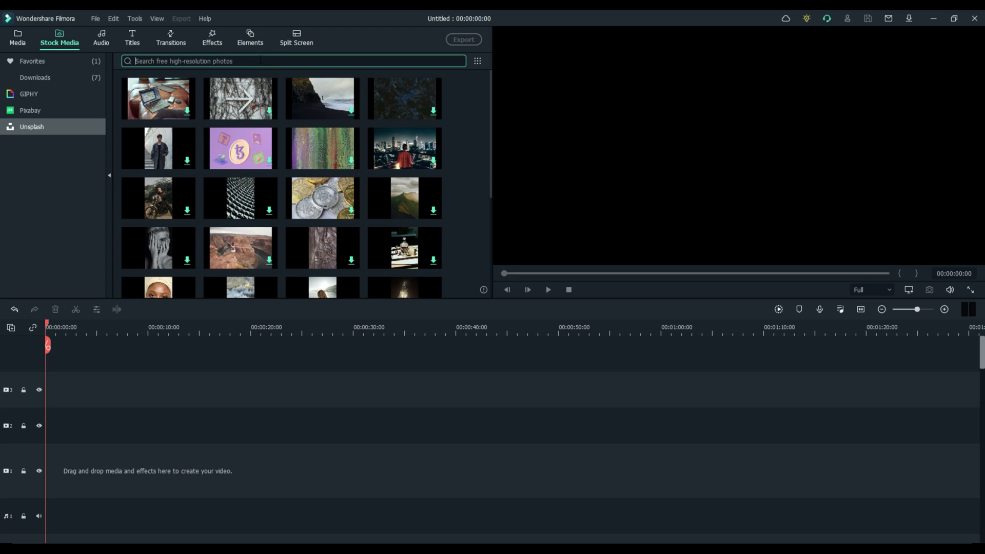
type("TREE")
key("Return")
mouse_move(415, 125)
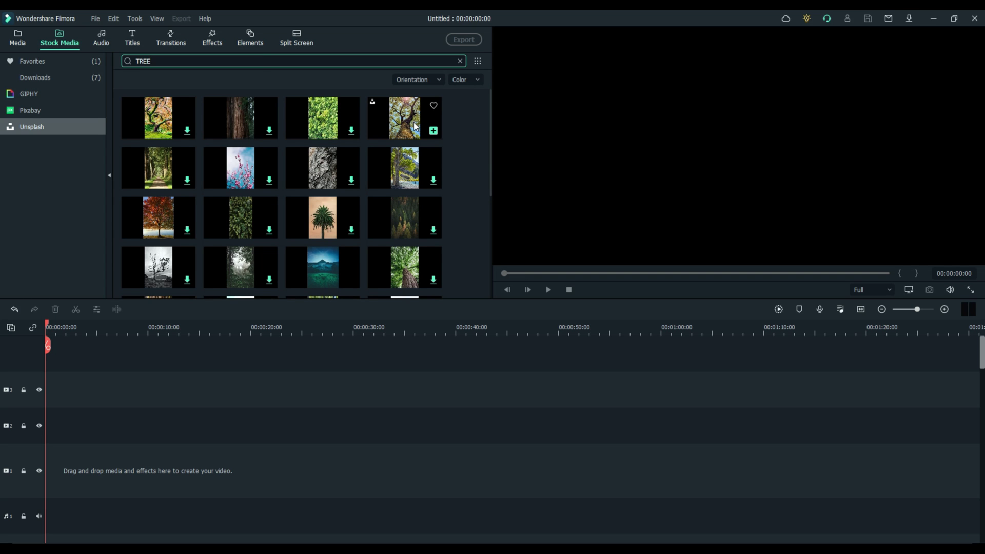
left_click(435, 131)
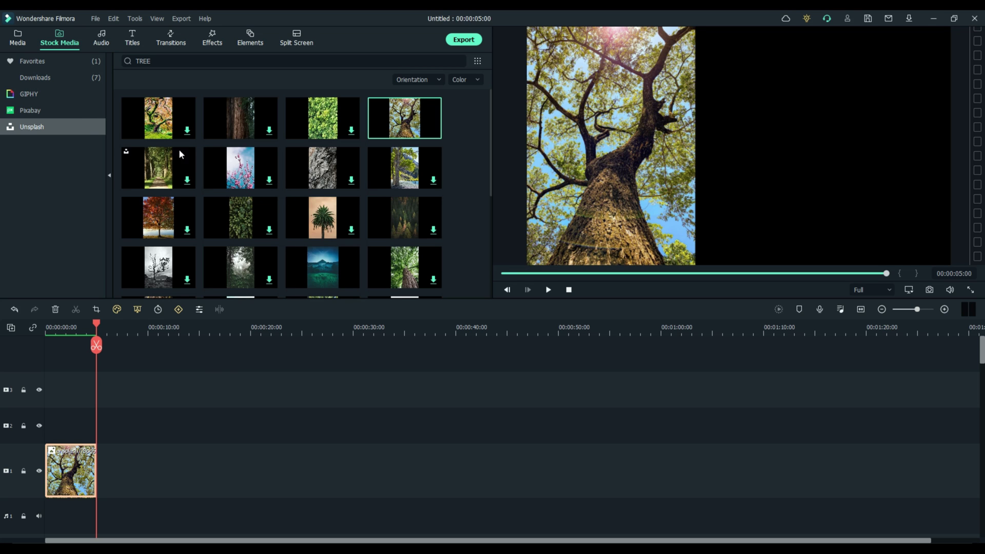
- Place the downloaded mountain landscape photo on the second video track, directly above the tree photo at the timeline start
left_click(53, 78)
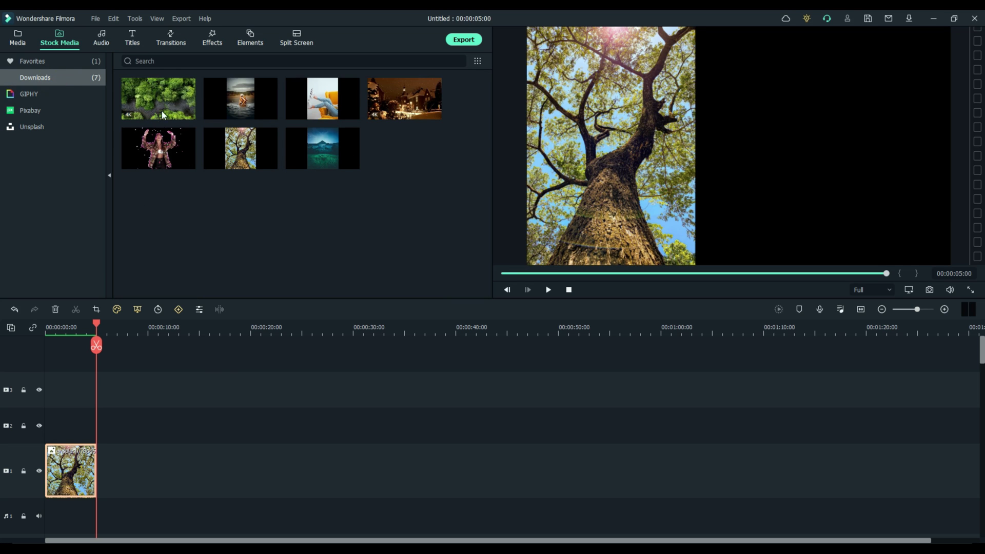
mouse_move(239, 150)
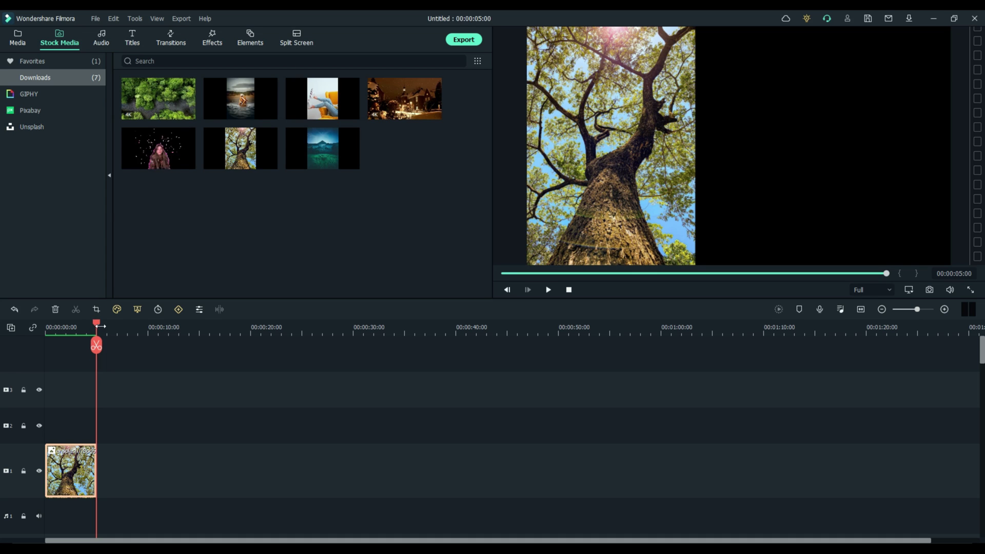
left_click_drag(97, 326, 77, 326)
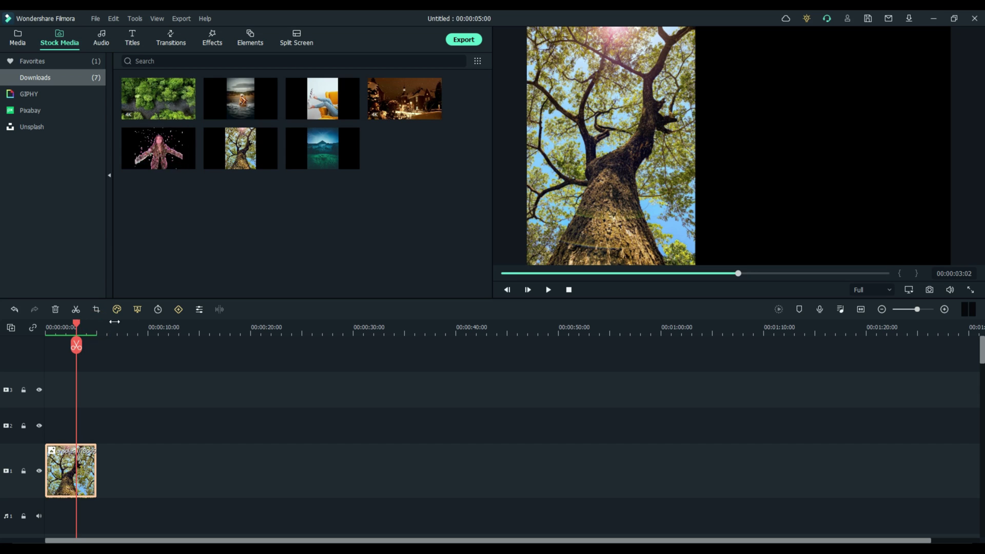
mouse_move(332, 154)
left_click(352, 162)
left_click_drag(354, 164, 49, 422)
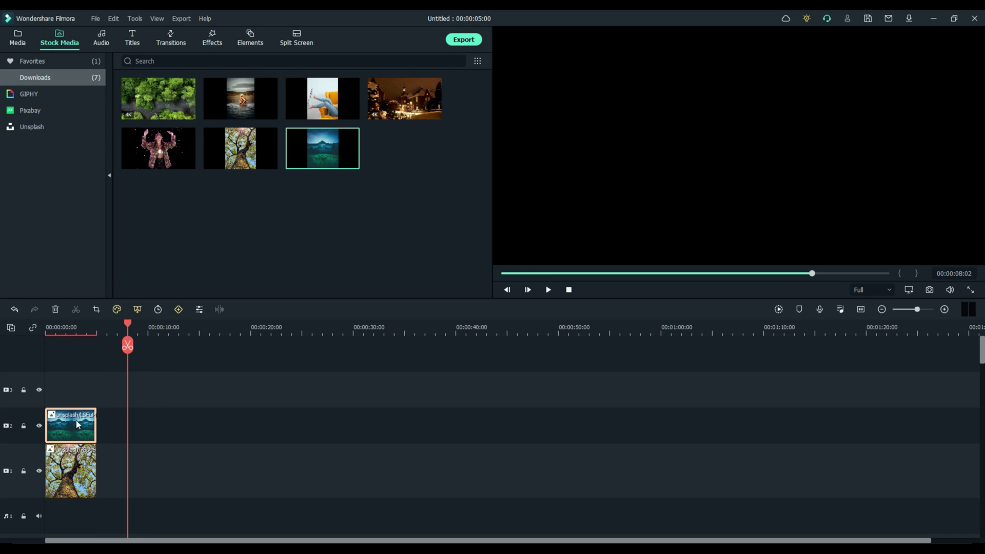
- Try the Love mask on the mountain photo and replace it with the Rectangle mask
left_click_drag(131, 340, 72, 343)
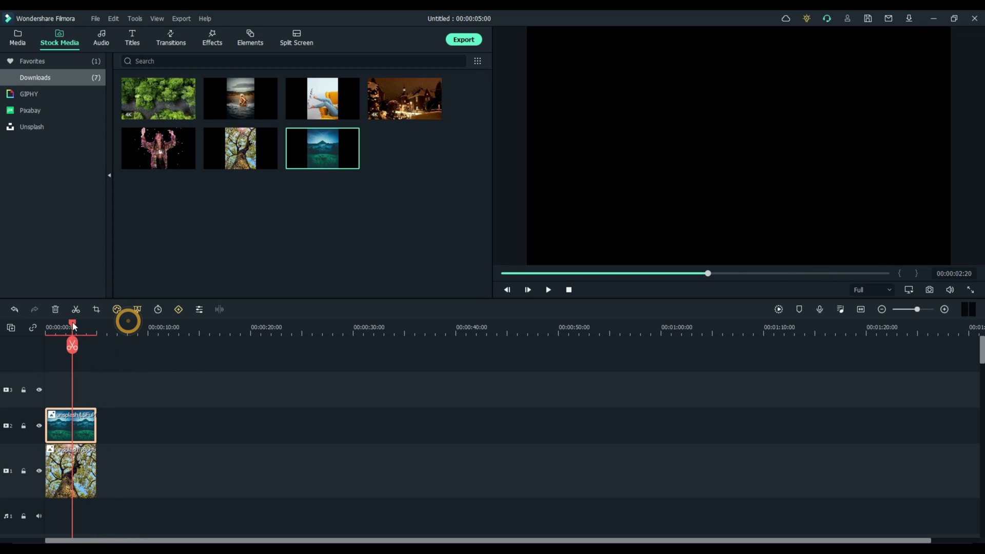
double_click(77, 423)
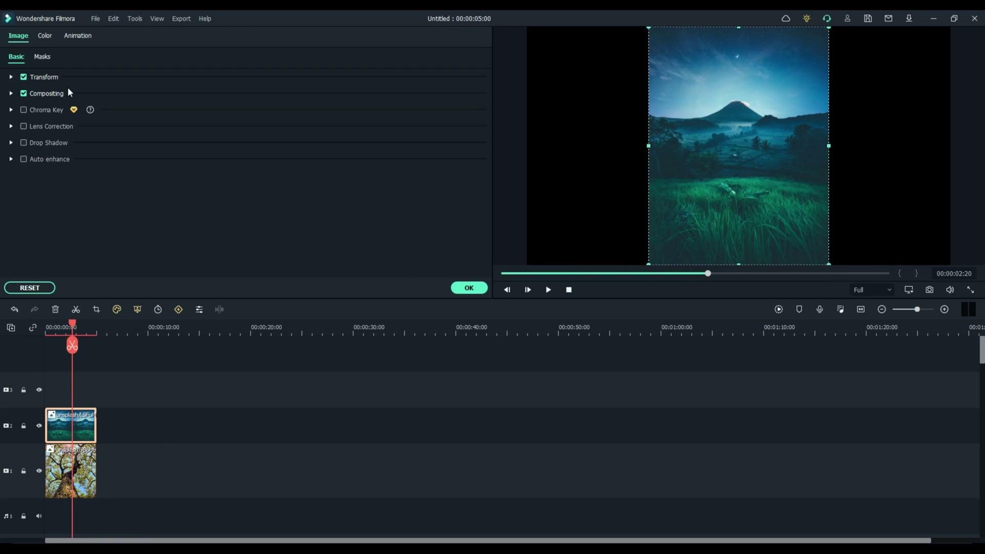
left_click(43, 58)
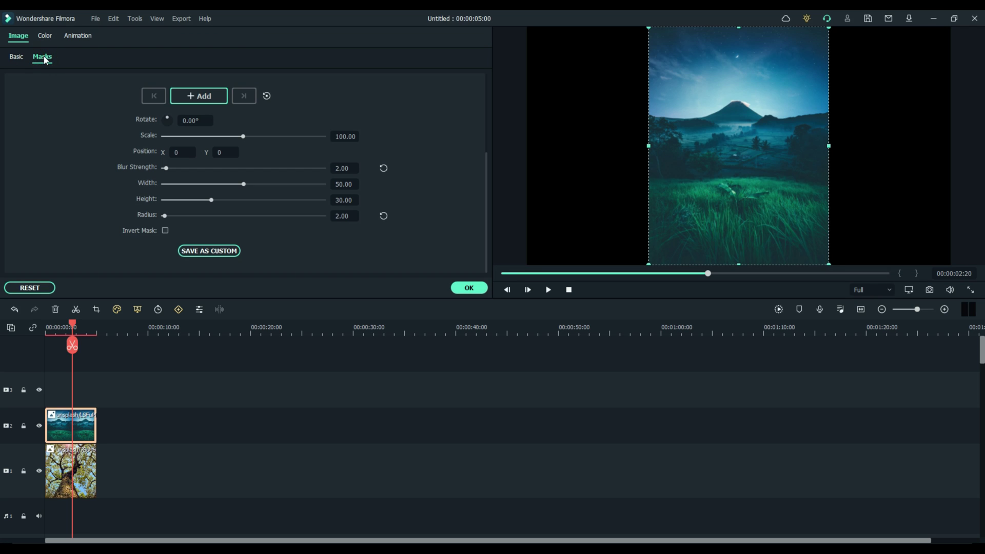
scroll(91, 174, "up", 5)
scroll(99, 180, "up", 2)
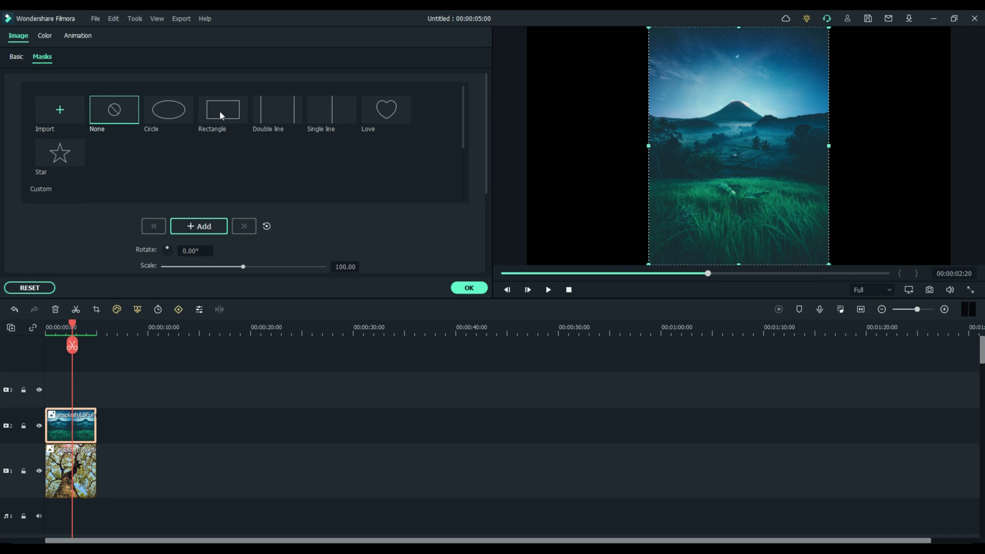
left_click(393, 109)
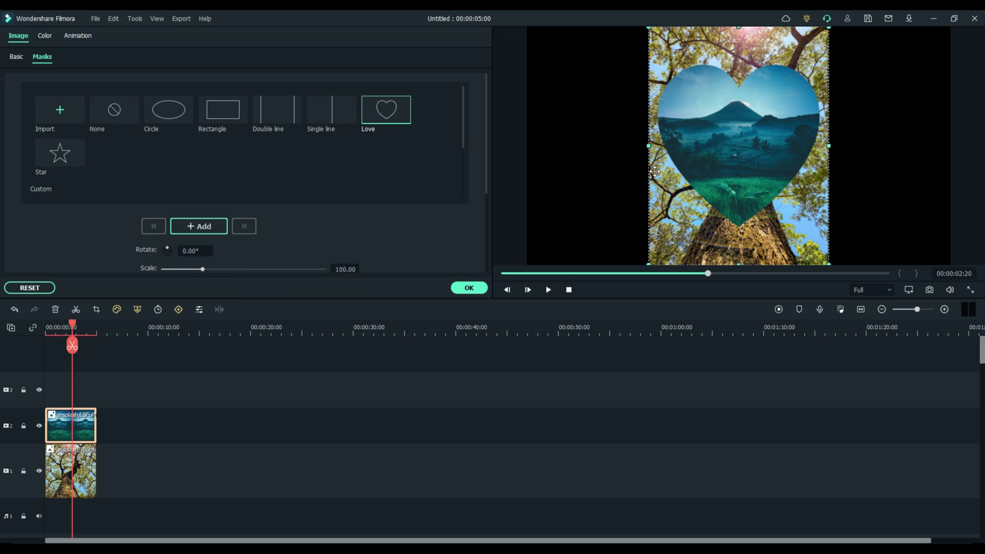
left_click(222, 110)
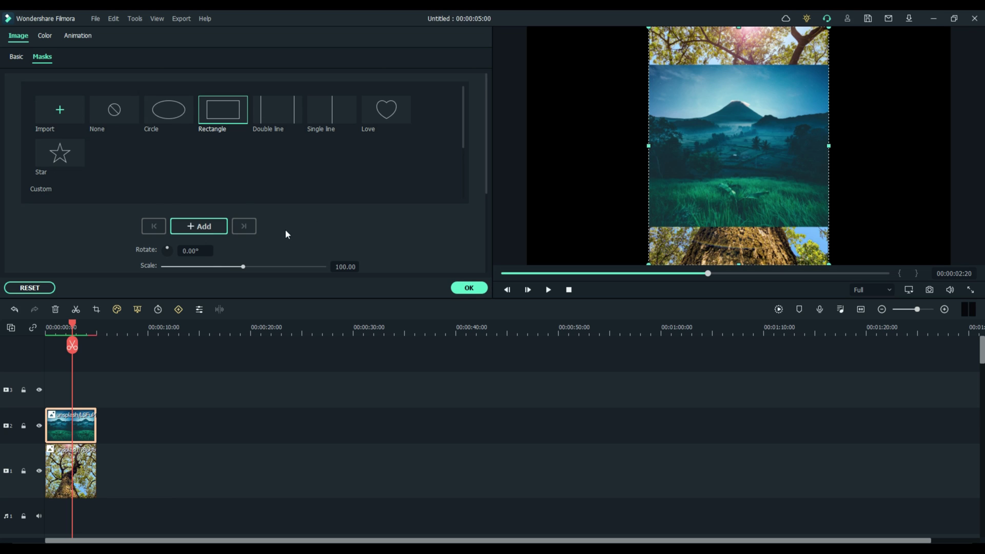
- Add mask keyframes to the mountain photo at its start and at 00:00:04:20
scroll(325, 212, "down", 2)
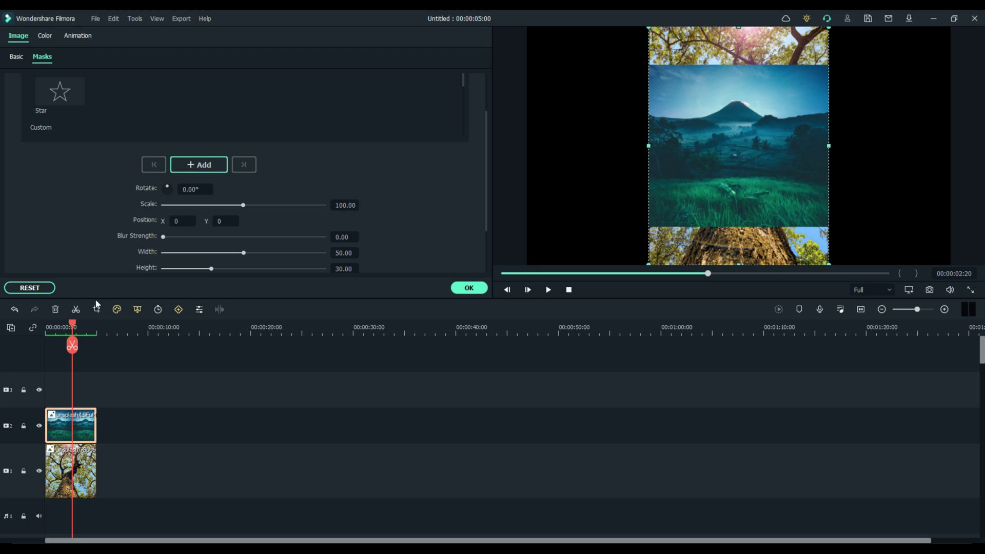
left_click_drag(59, 324, 92, 325)
left_click(198, 166)
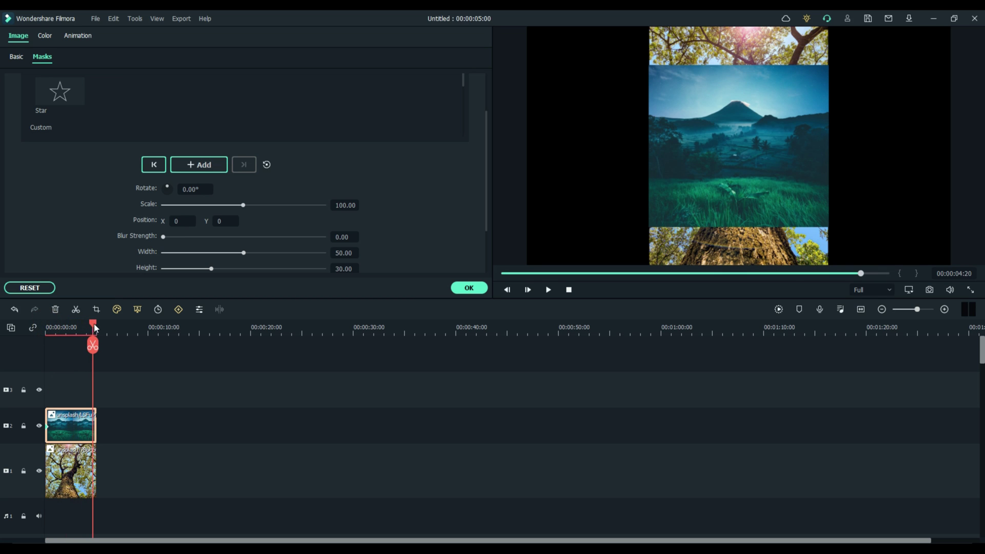
left_click(207, 164)
- Set the mask height to about 47.45 at the second keyframe, apply it, and play the mask animation from the start
scroll(307, 216, "down", 1)
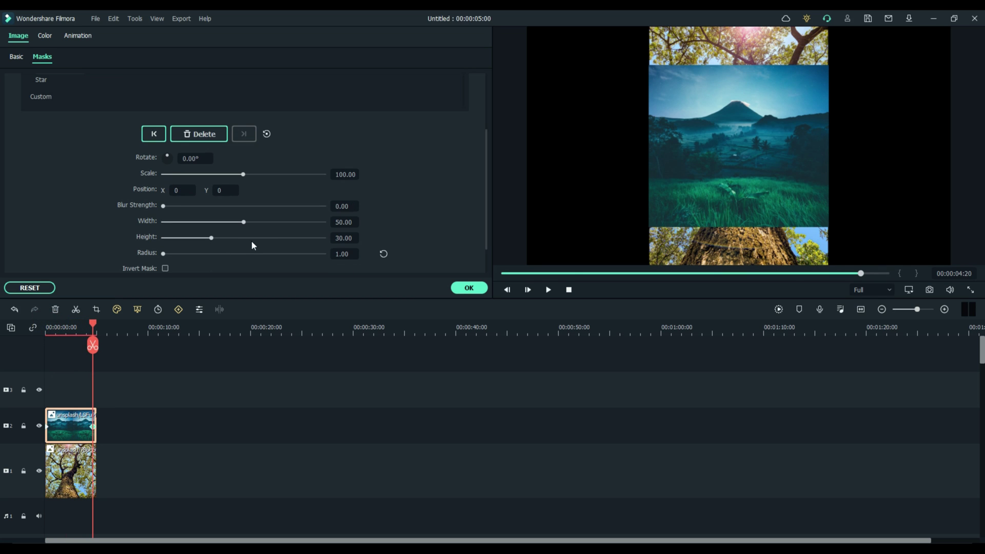
left_click_drag(211, 239, 239, 242)
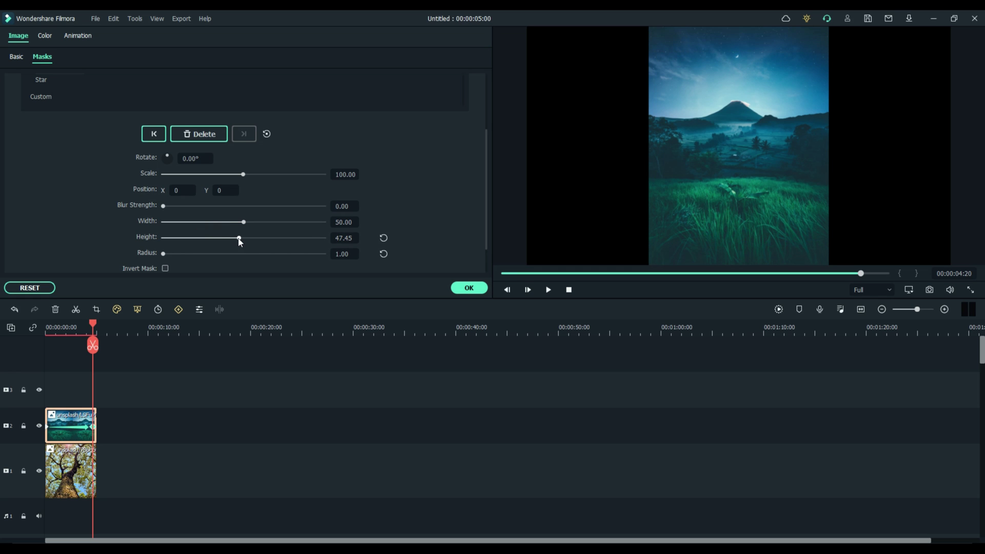
left_click(468, 288)
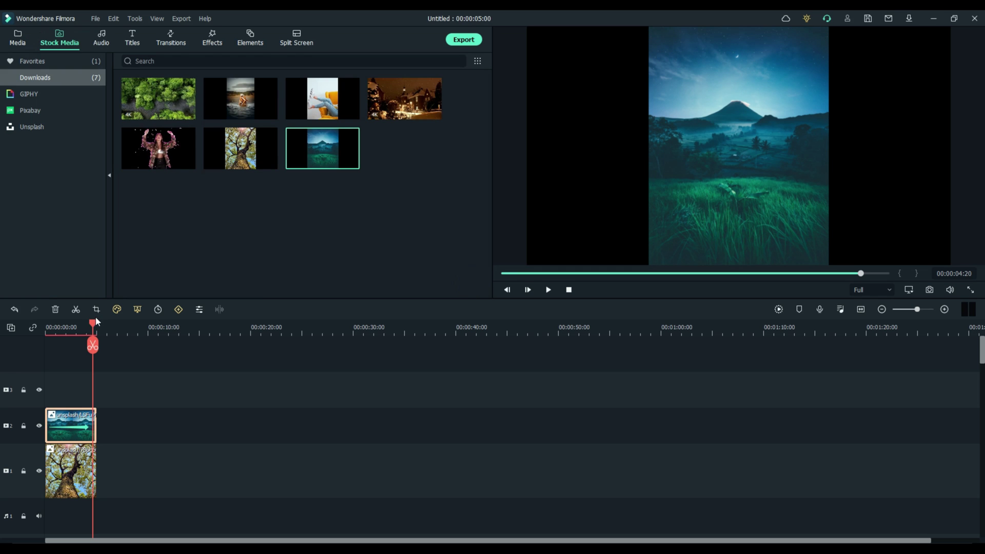
left_click_drag(93, 324, 47, 324)
left_click(547, 290)
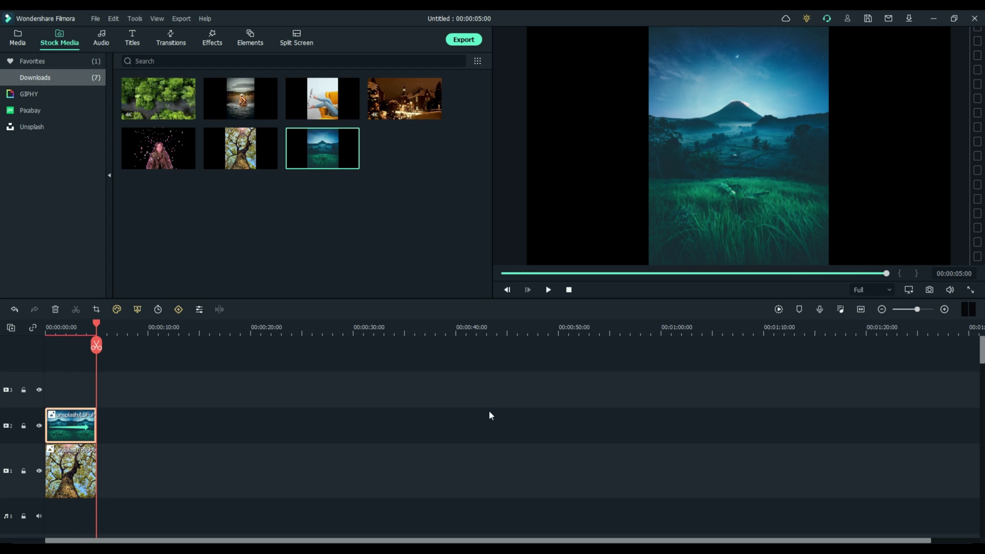
- Place the downloaded clip of the dancing figure on the third video track and play the composition from the start
left_click_drag(156, 149, 66, 390)
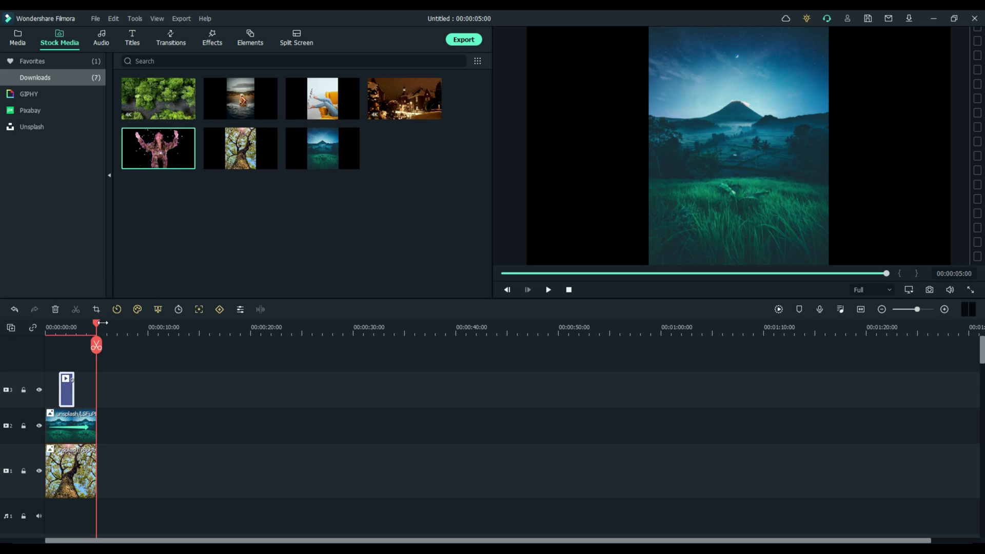
left_click_drag(97, 326, 46, 326)
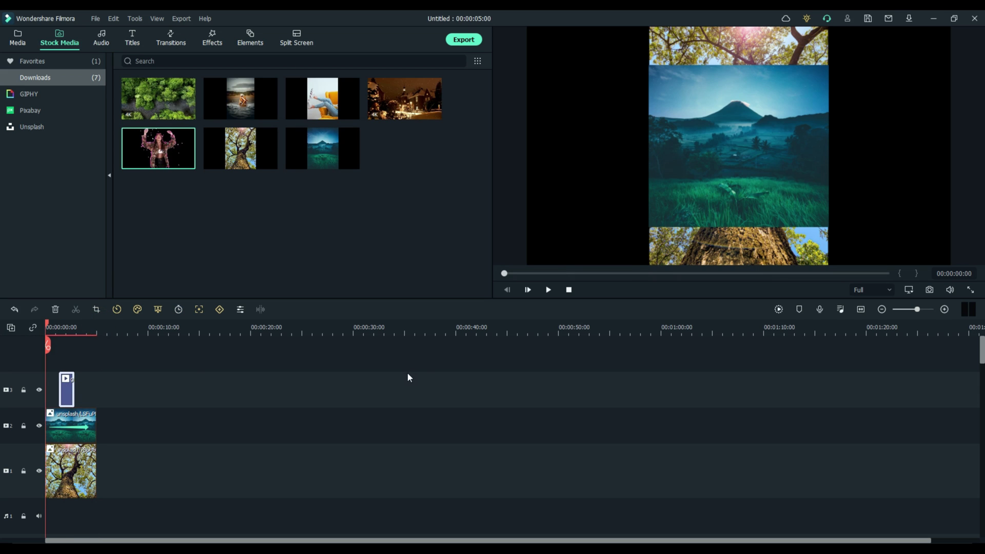
left_click(548, 290)
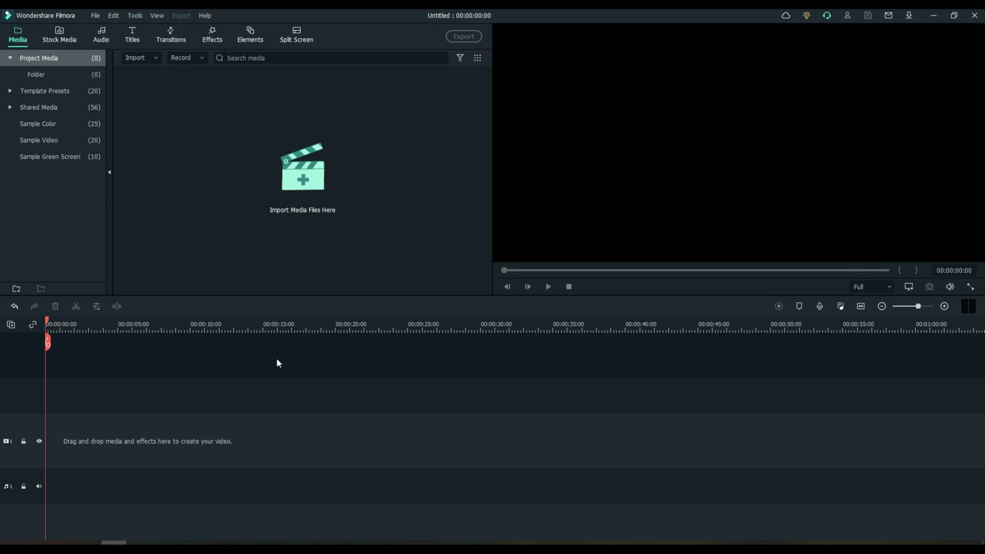
- Place the favorite highway traffic video from the stock media library at the start of the first video track
left_click(59, 34)
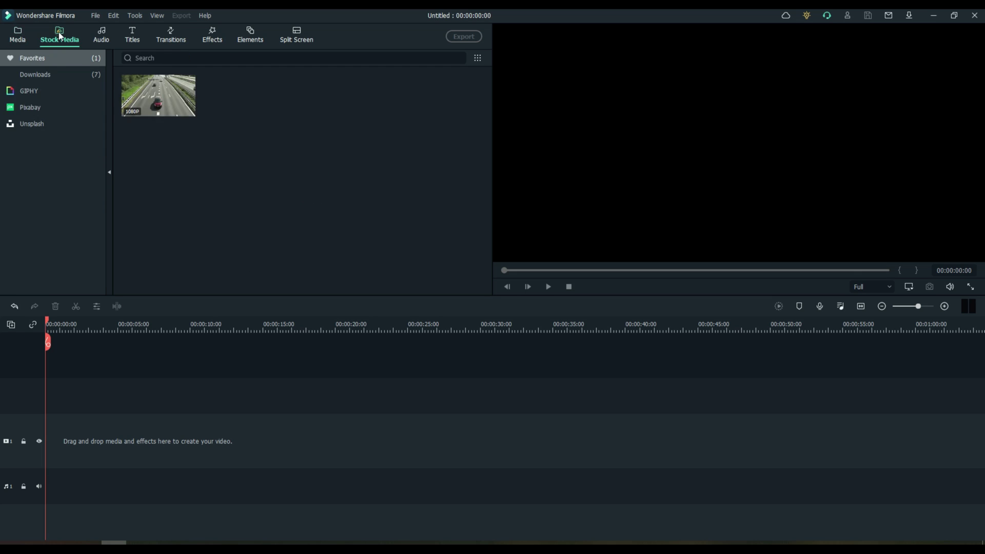
mouse_move(166, 93)
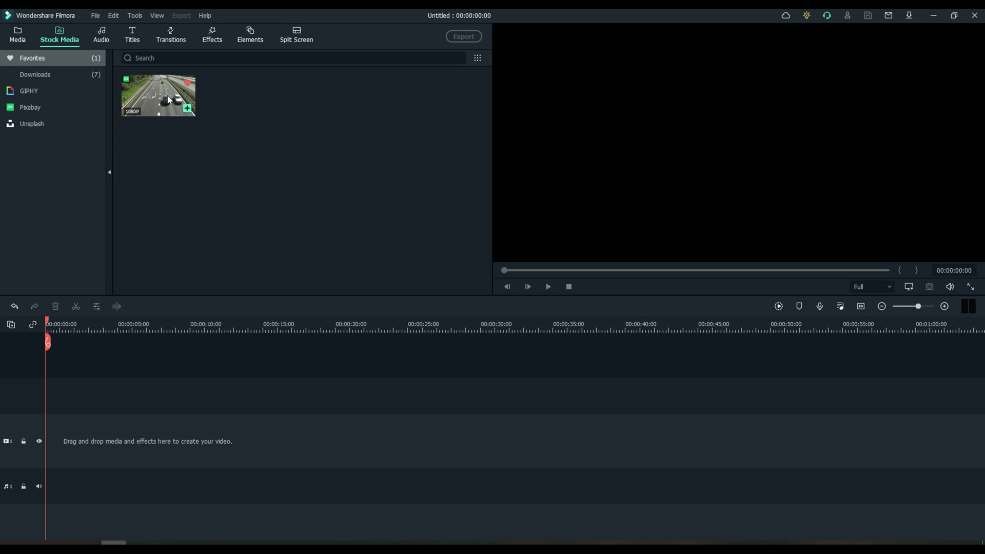
left_click_drag(167, 96, 50, 446)
- Play back the highway clip and park the playhead at 00:00:07:26
left_click(549, 287)
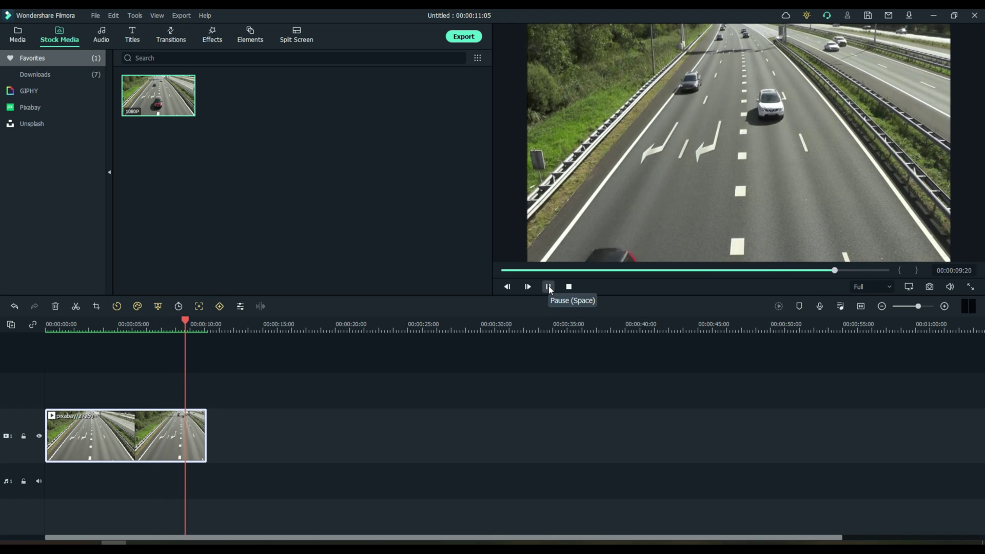
left_click(548, 287)
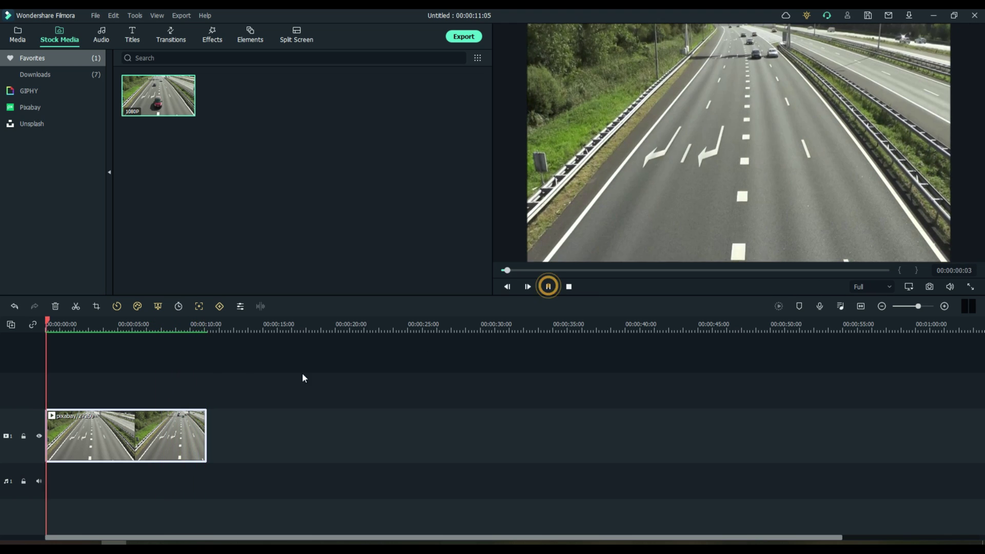
left_click(548, 286)
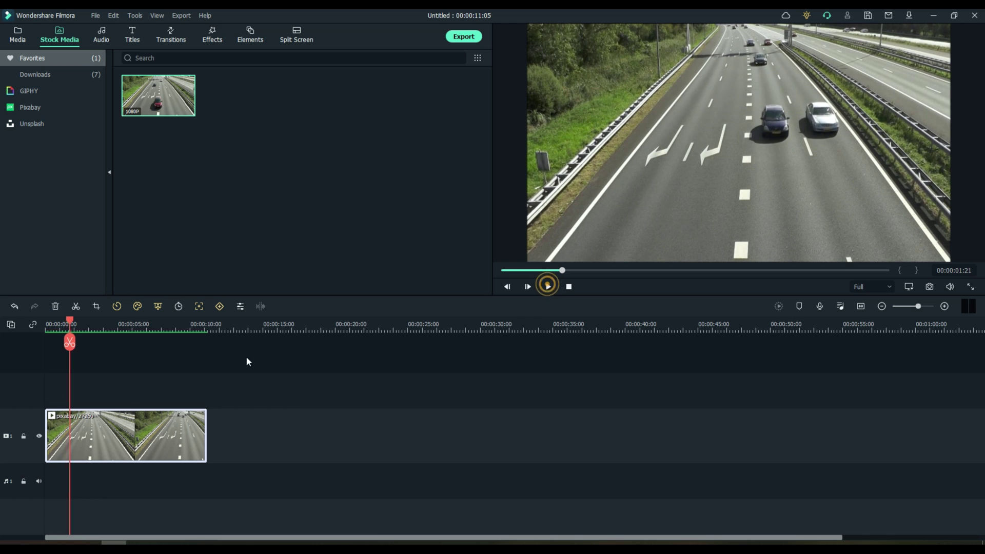
left_click_drag(70, 321, 159, 334)
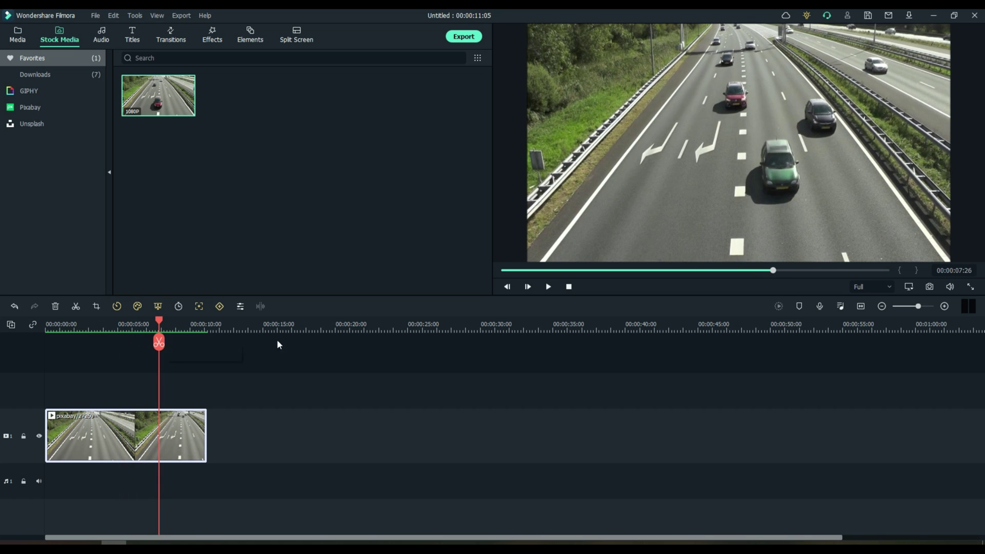
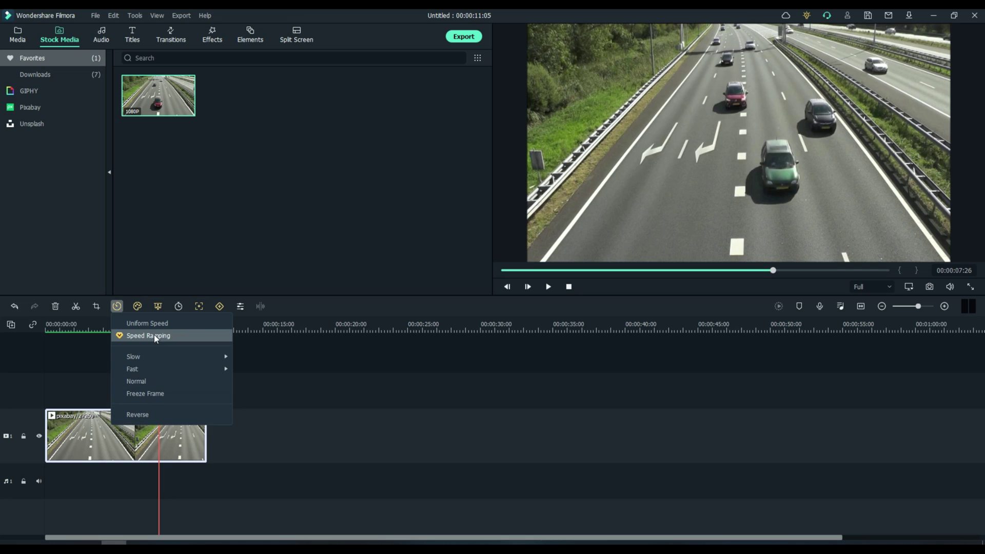
- Apply the Montage speed ramp to the highway clip, add a speed point at 00:00:02:02, and raise it to 10x
left_click(149, 336)
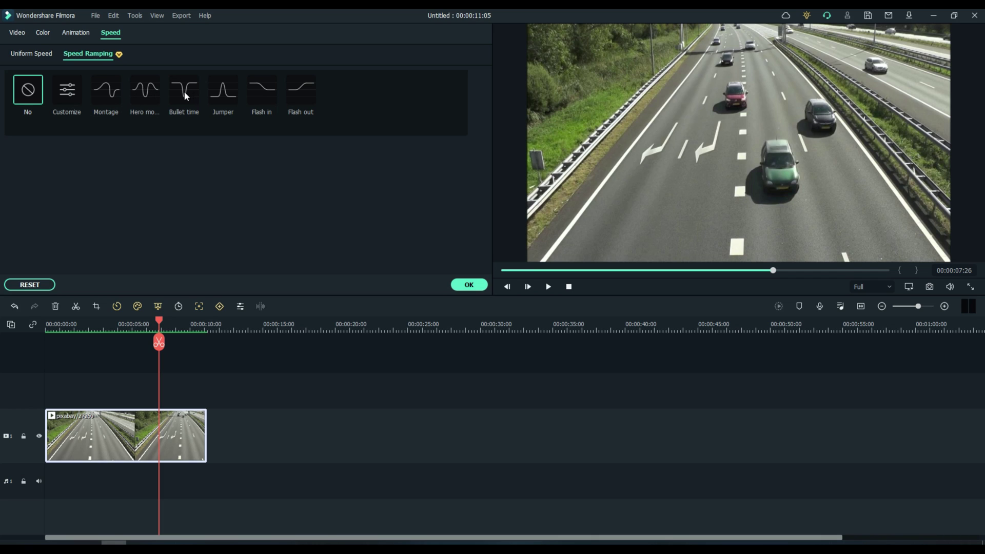
left_click(107, 91)
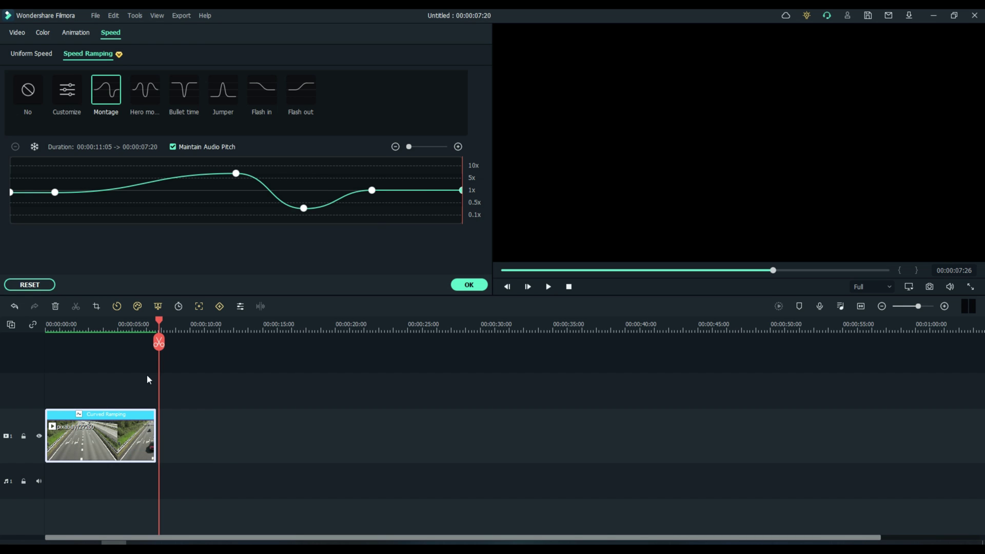
mouse_move(161, 323)
left_mouse_down()
mouse_move(18, 326)
mouse_move(119, 332)
mouse_move(48, 328)
mouse_move(119, 329)
mouse_move(75, 328)
left_mouse_up()
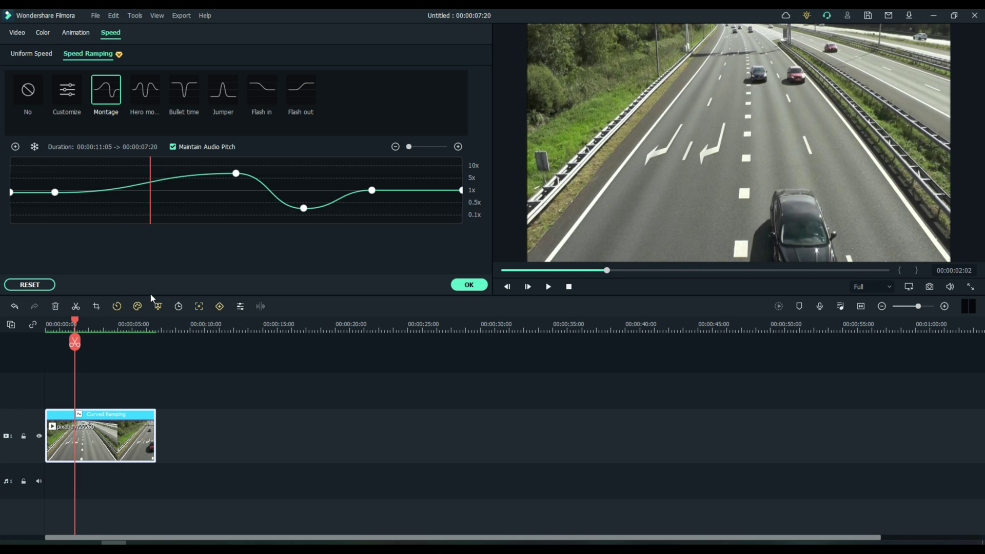
left_click(16, 147)
left_click_drag(149, 183, 150, 156)
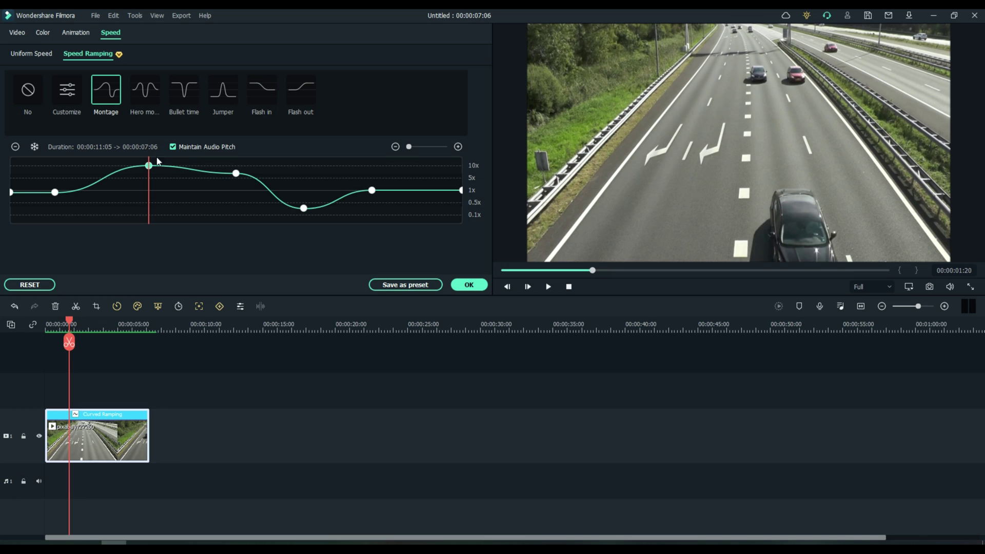
- Add another speed point just after the 10x point, lower it to 0.1x, and confirm the Montage speed ramp
left_click(71, 323)
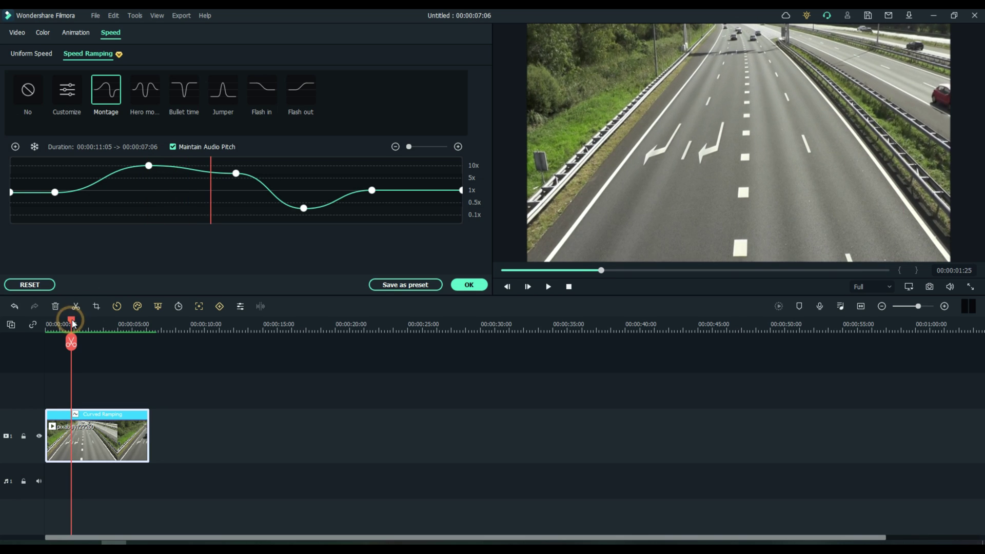
left_click(21, 147)
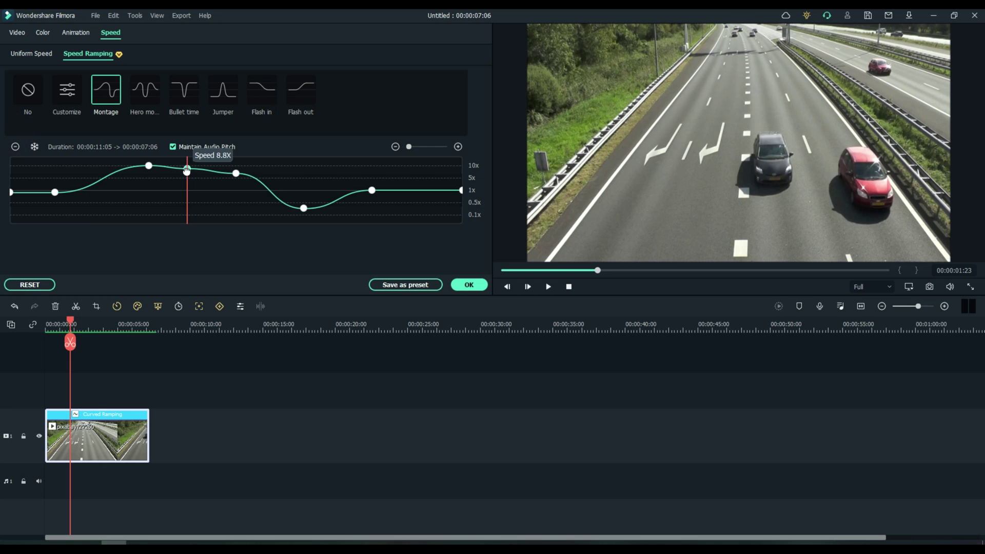
left_click_drag(187, 171, 190, 231)
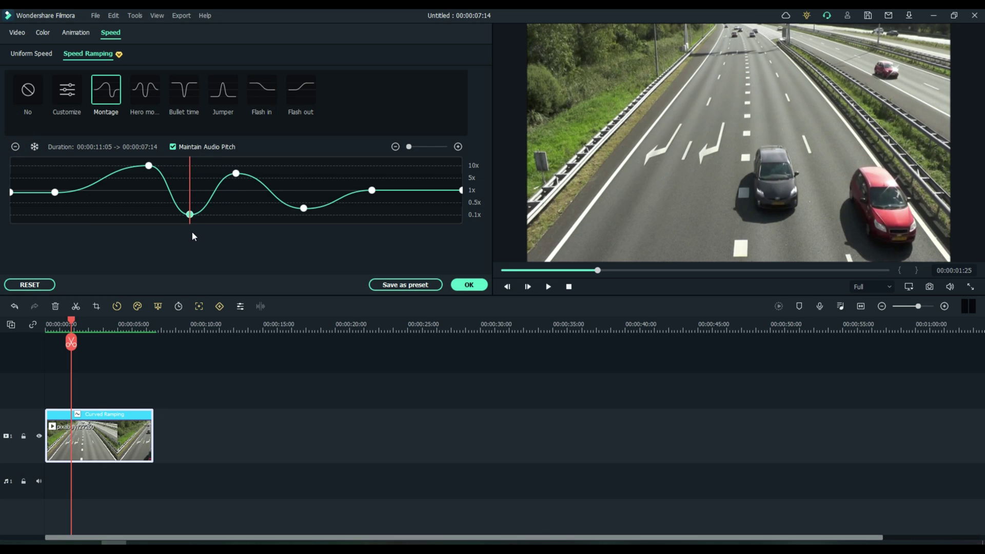
left_click(469, 285)
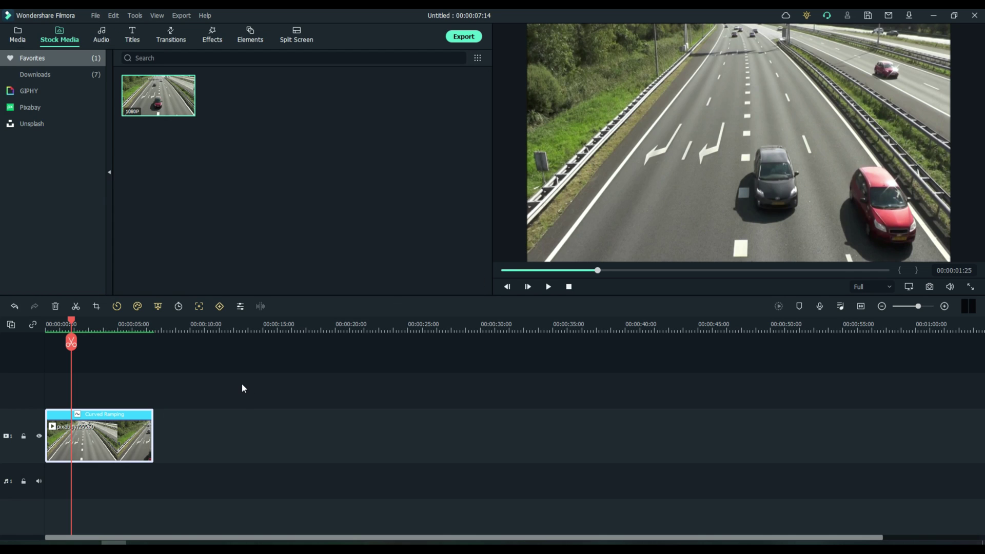
- Play the speed-ramped highway clip from the start, pause it near the end, and return the playhead to 00:00:00:00
left_click_drag(74, 323, 37, 323)
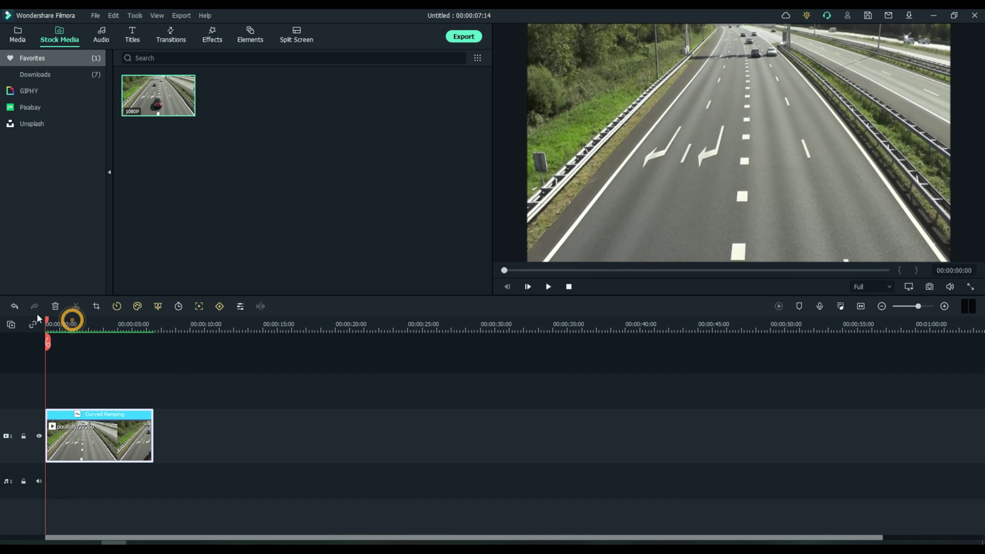
left_click(548, 287)
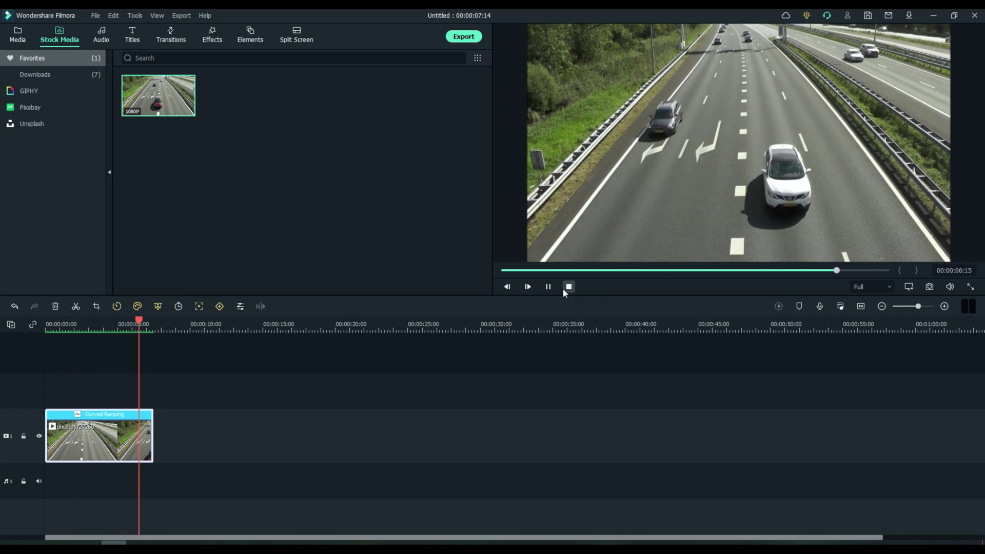
left_click(548, 287)
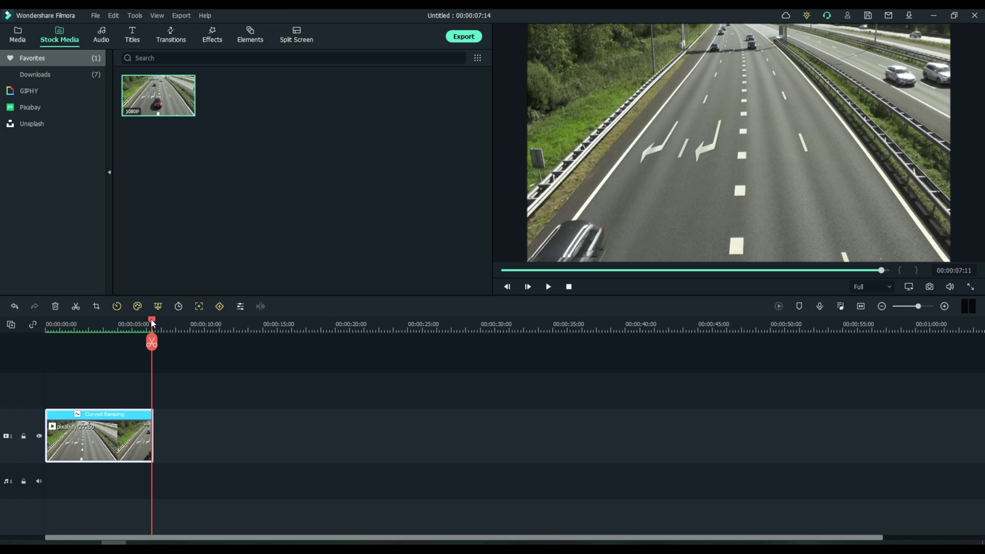
left_click_drag(152, 322, 33, 327)
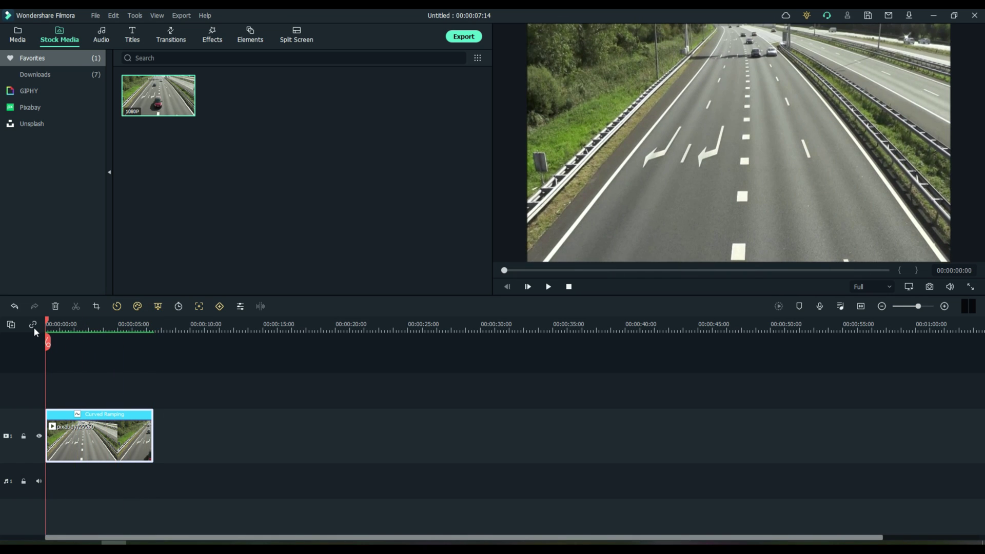
- Clear the highway clip's existing speed ramp and apply the Customize curve with the playhead near the middle of the clip
double_click(94, 435)
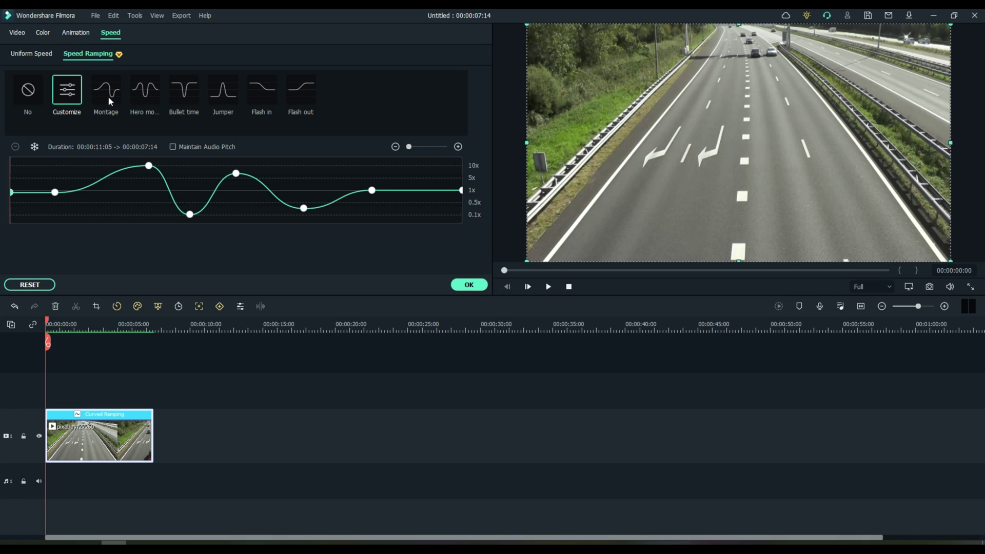
left_click(27, 94)
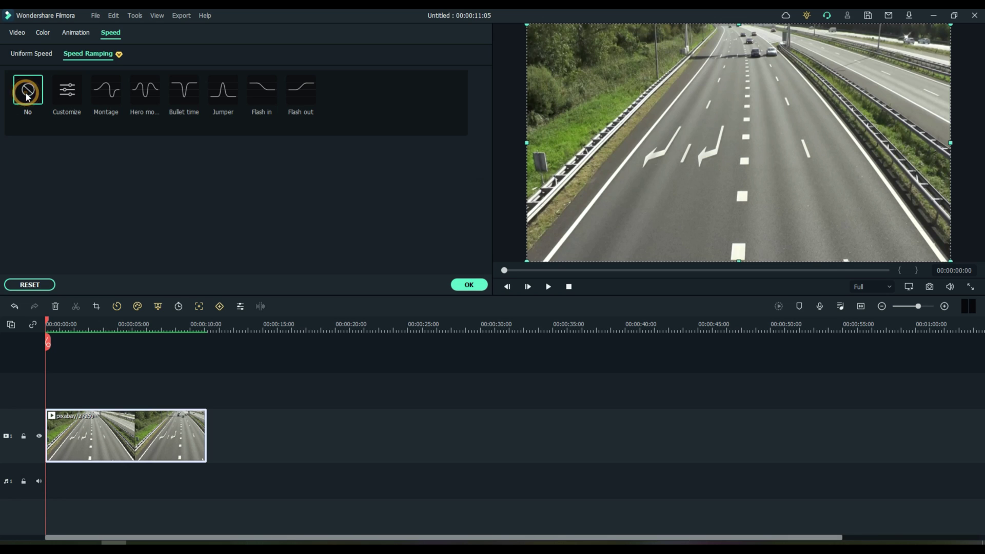
left_click_drag(45, 319, 118, 321)
left_click(69, 97)
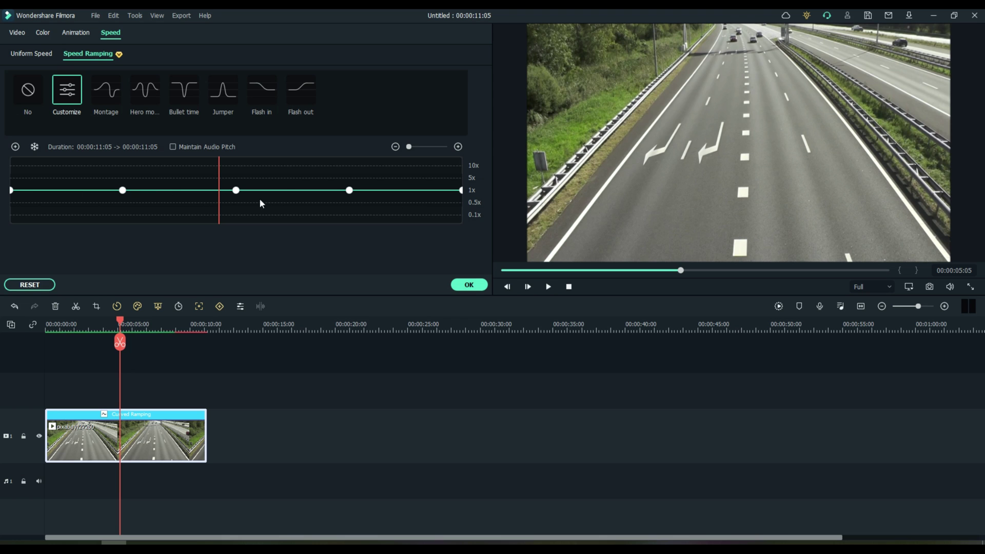
- Move the custom curve's middle point earlier and down to 0.1x, add a point shortly after it at slightly below 1x, and confirm
left_click_drag(236, 191, 190, 197)
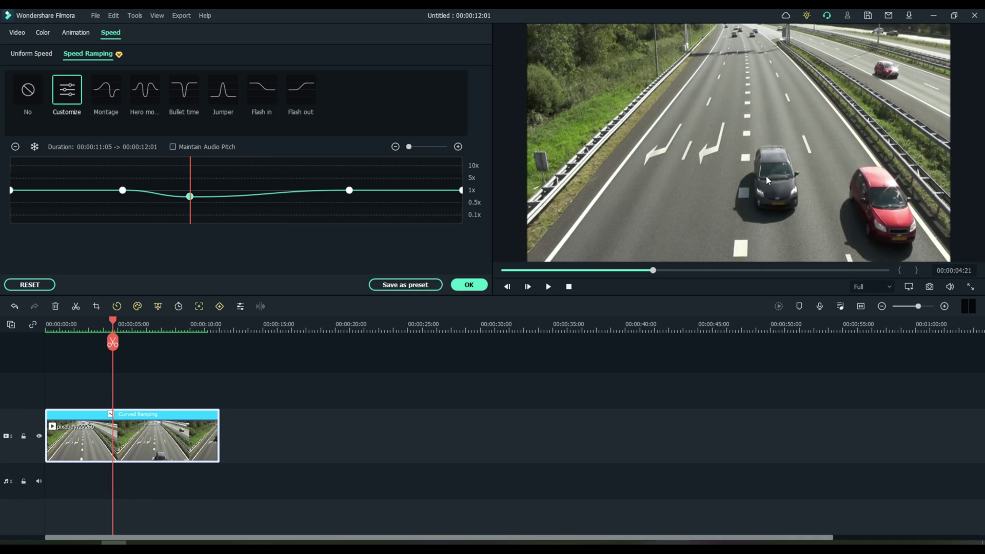
left_click_drag(189, 194, 171, 224)
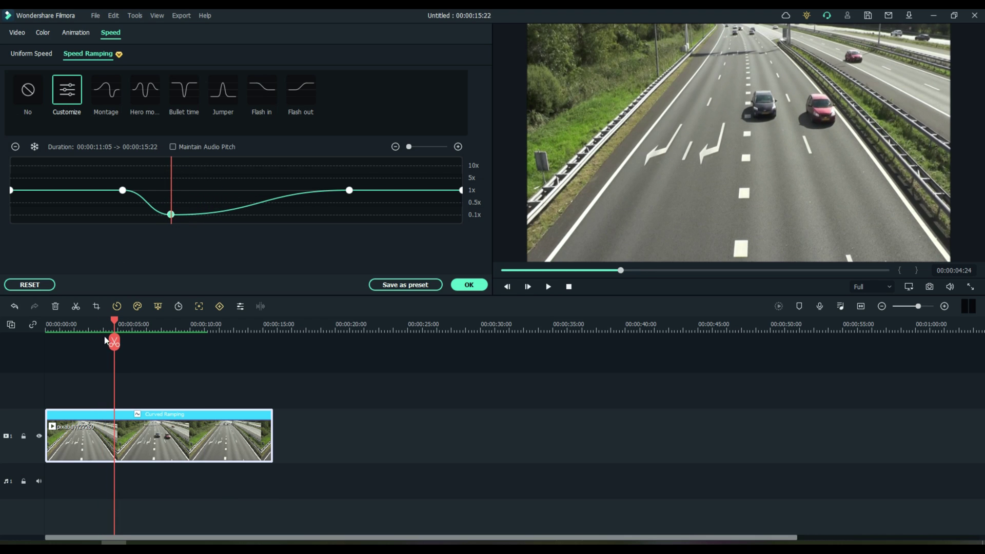
left_click_drag(116, 325, 155, 326)
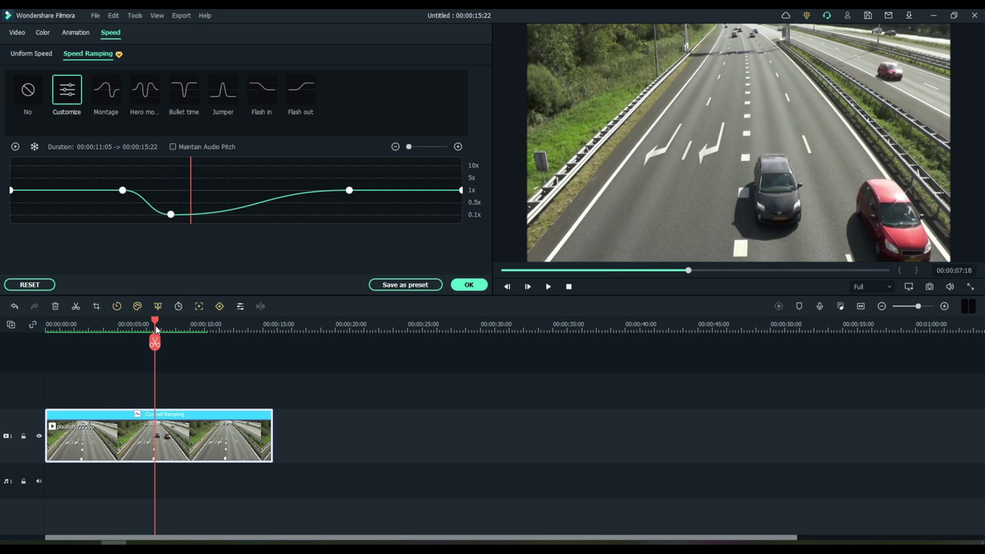
left_click(15, 148)
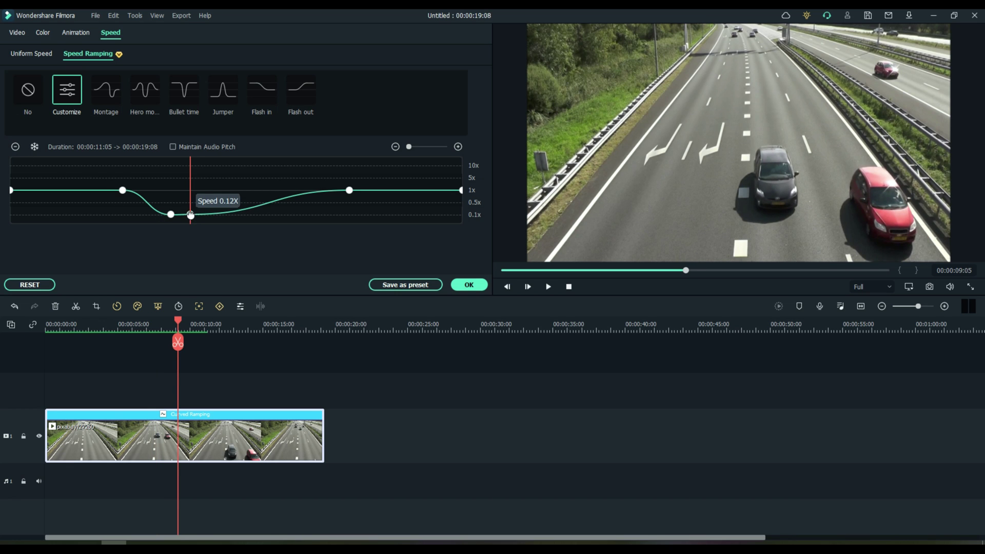
left_click_drag(191, 215, 198, 193)
left_click(469, 285)
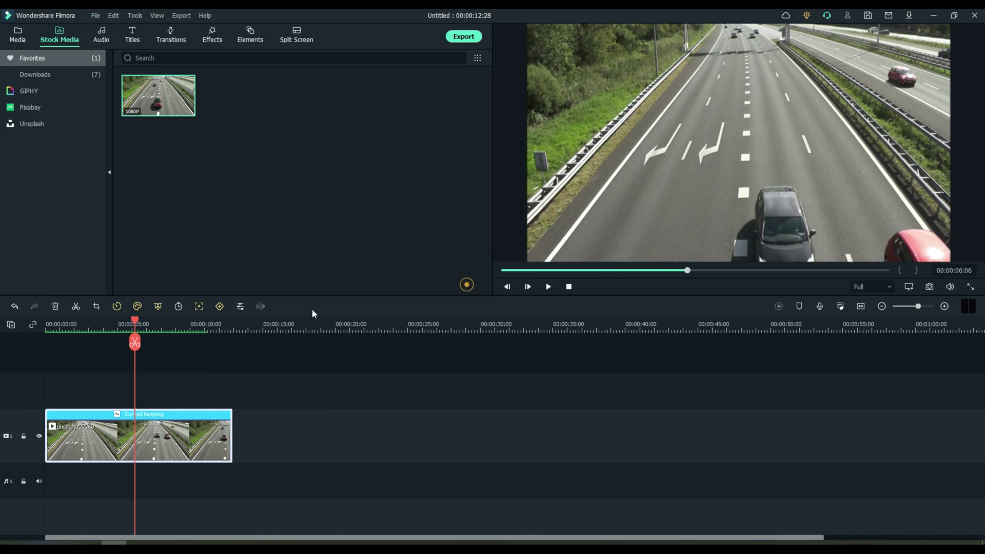
- Play the highway clip with the custom speed ramp from the start and pause it once the slowed section has passed
left_click_drag(135, 324, 3, 323)
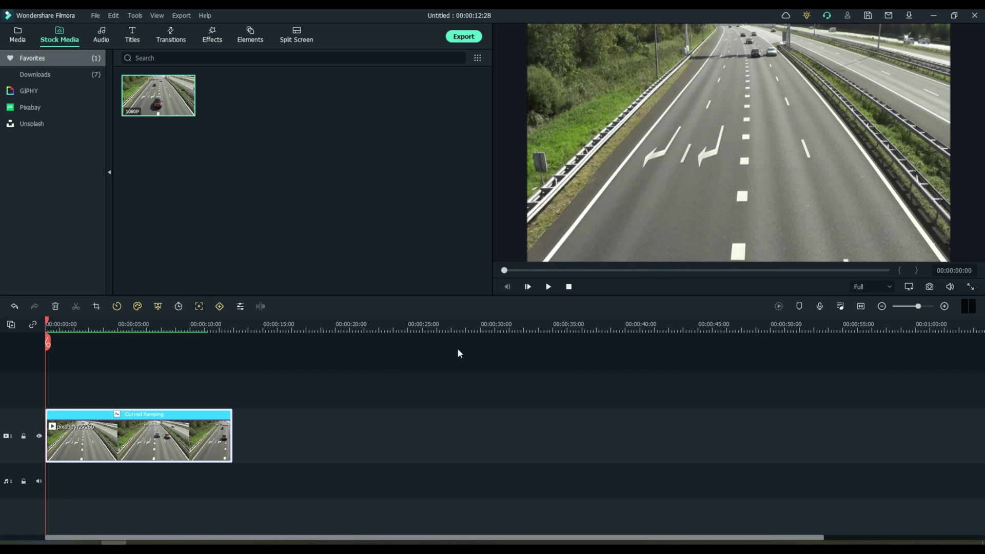
left_click(549, 286)
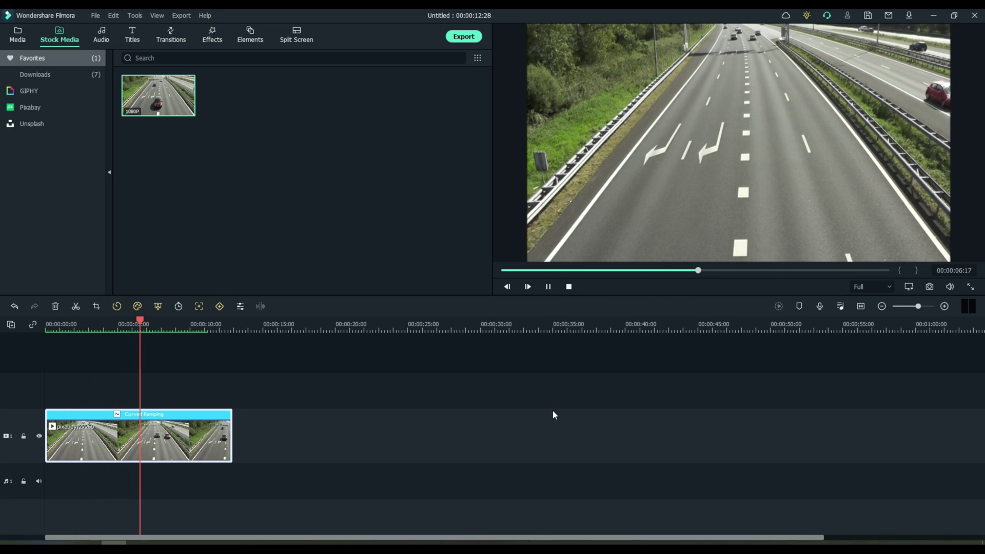
left_click(548, 287)
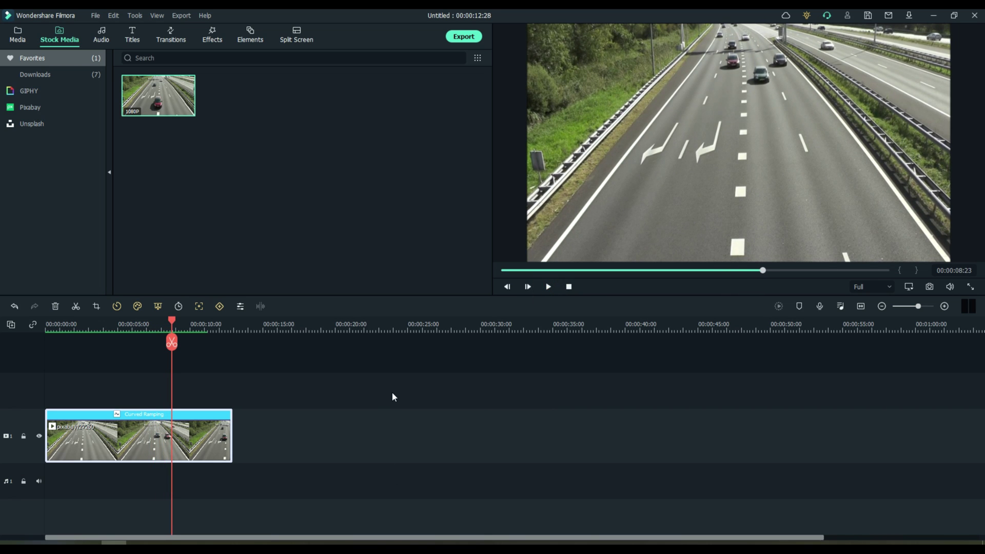